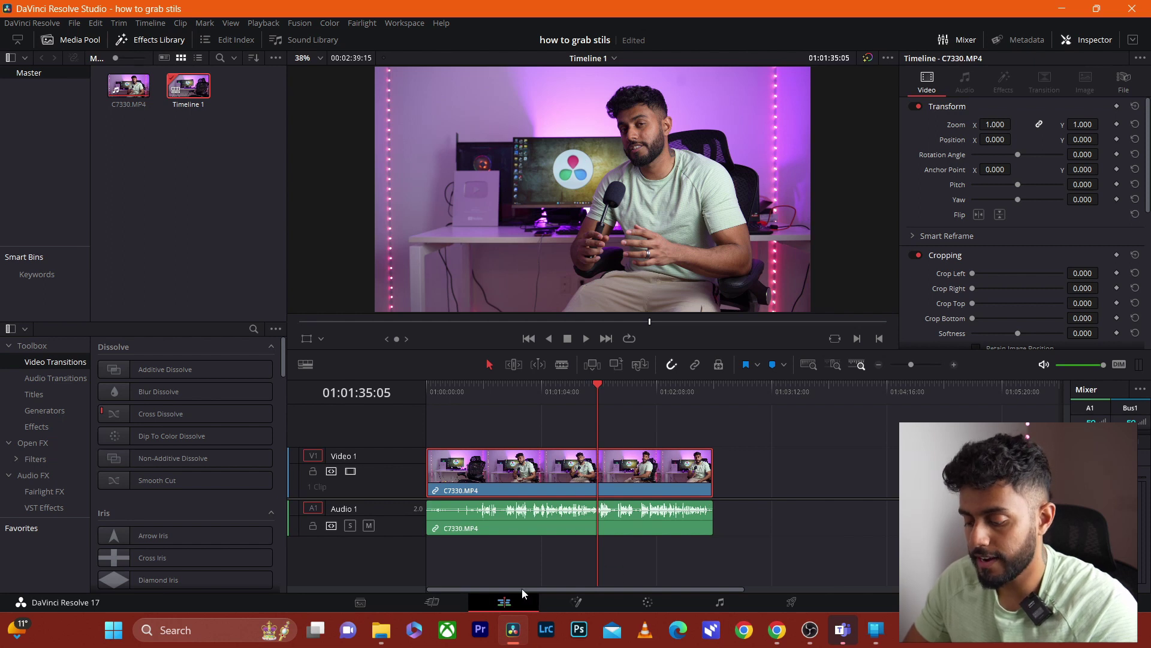
Step: Switch to the Color page and reposition node 01 in the node graph
left_click(657, 605)
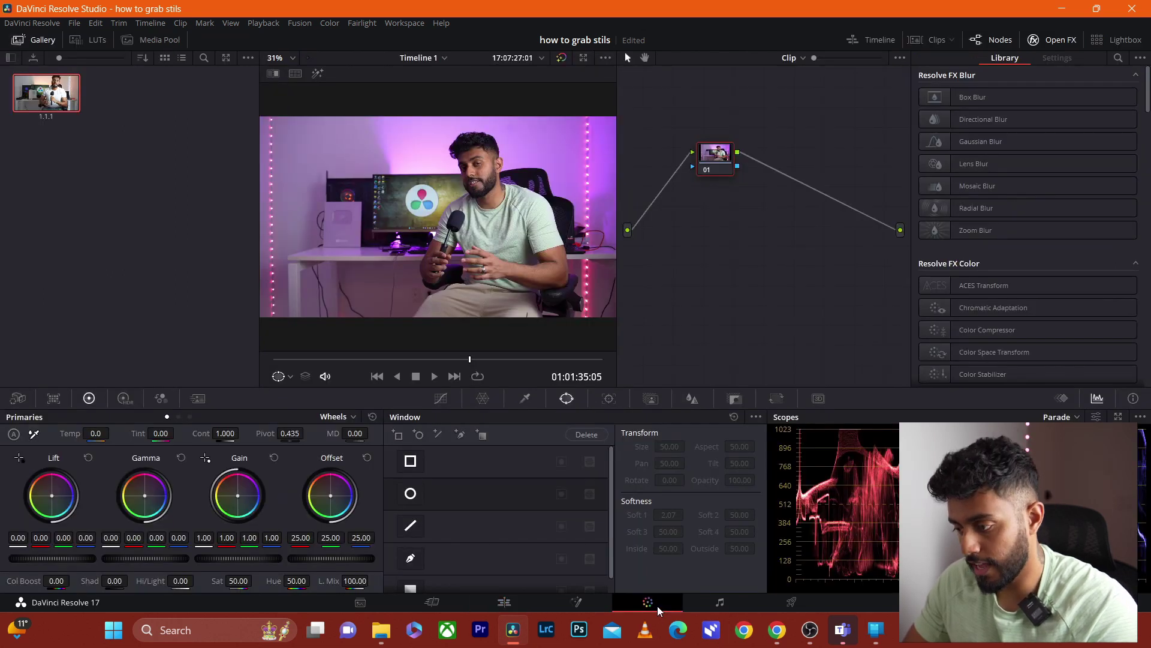
left_click_drag(724, 163, 696, 151)
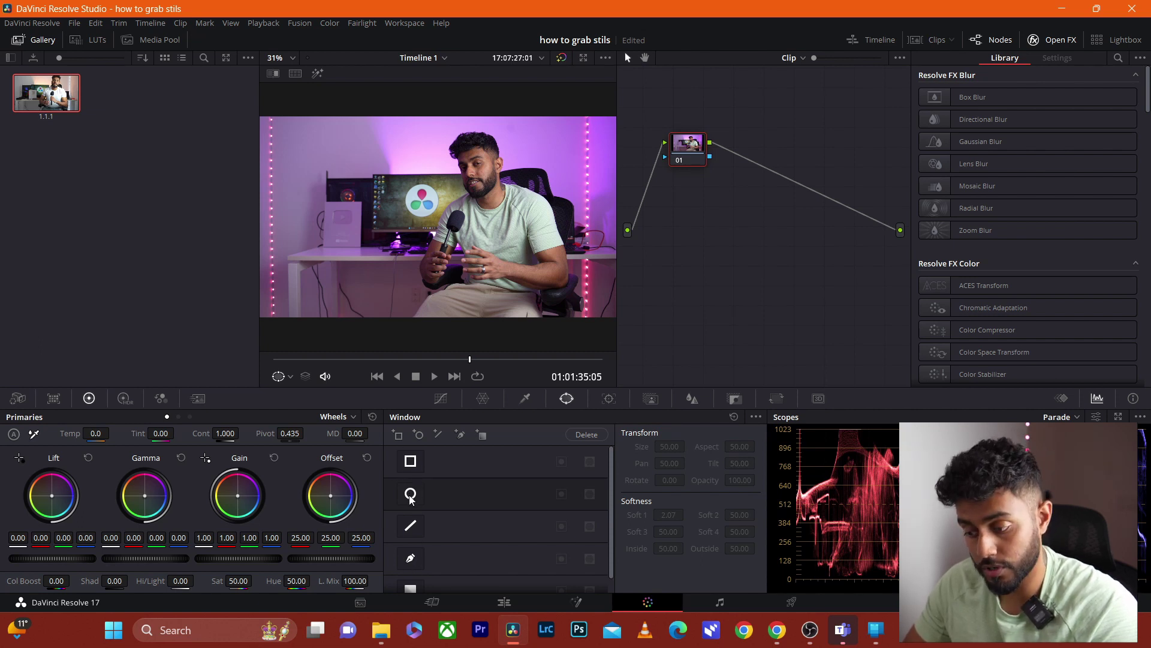
Step: Add a circle window to node 01 and stretch it into a tall ellipse over the presenter
left_click(410, 495)
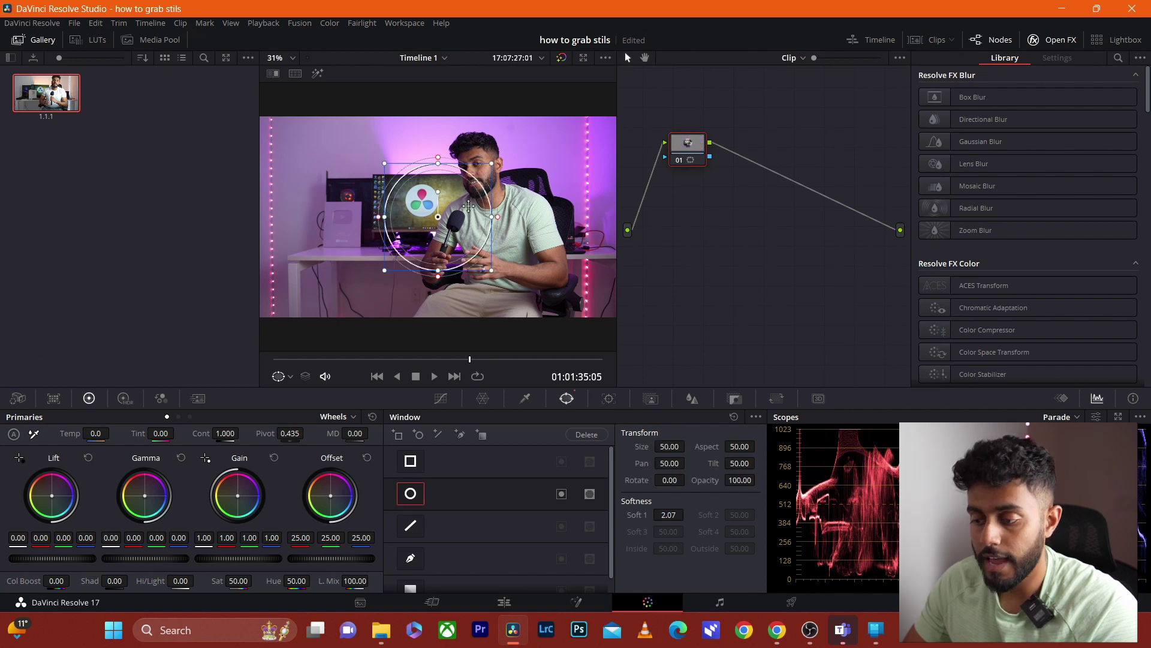
left_click_drag(440, 213, 480, 195)
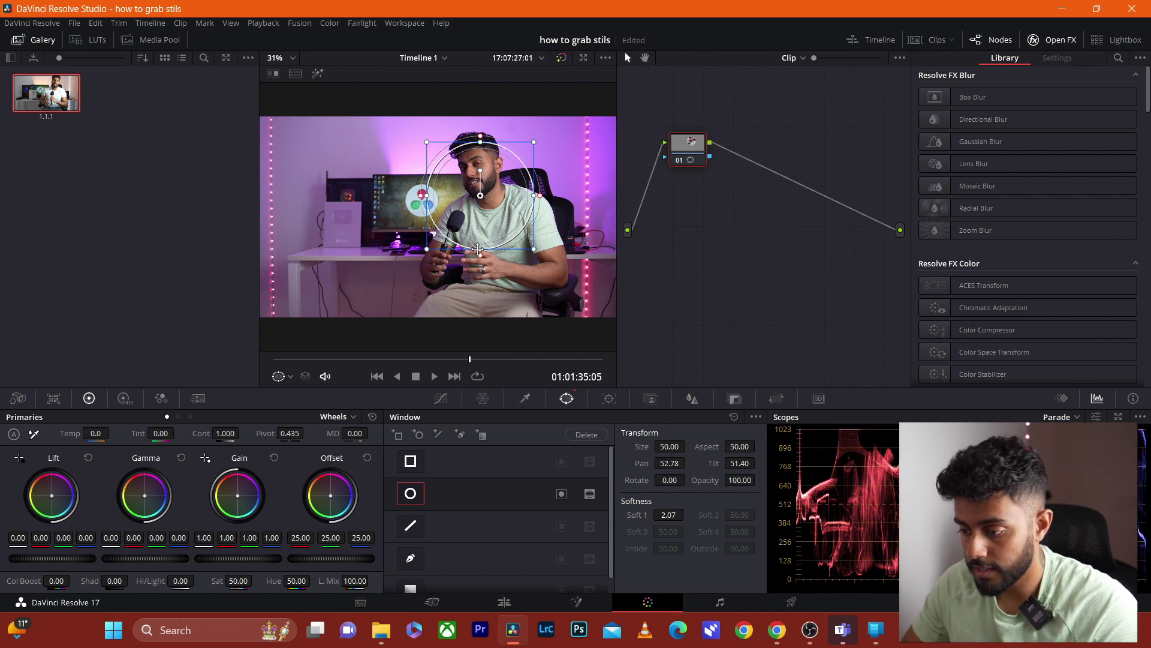
left_click_drag(481, 255, 479, 299)
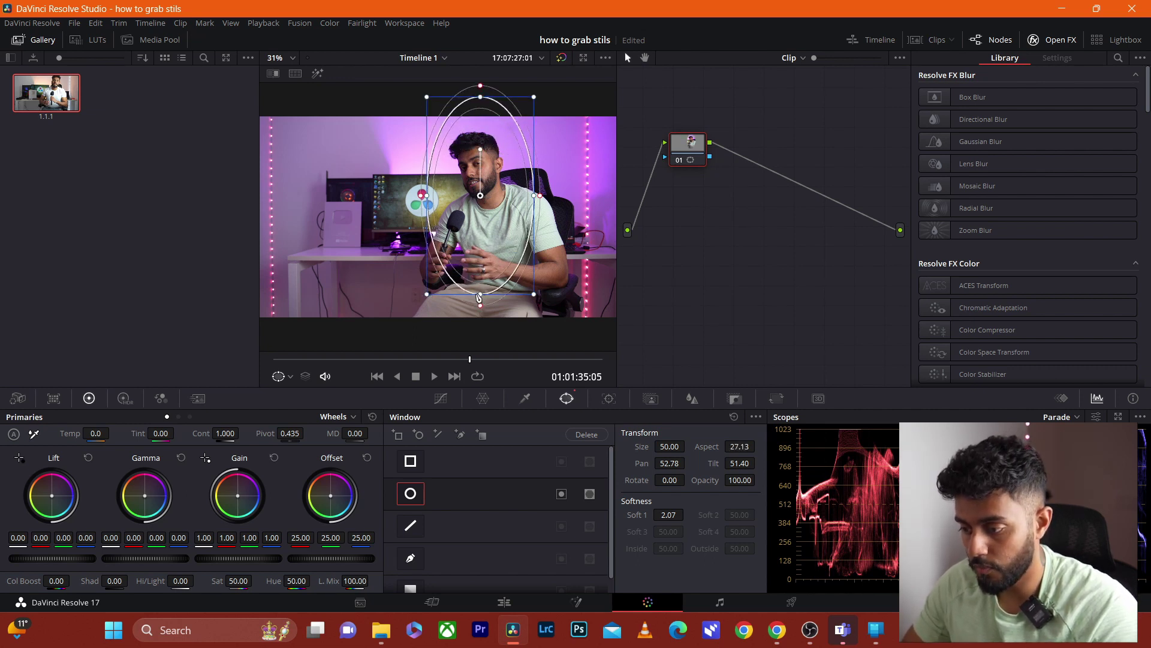
left_click_drag(480, 196, 484, 227)
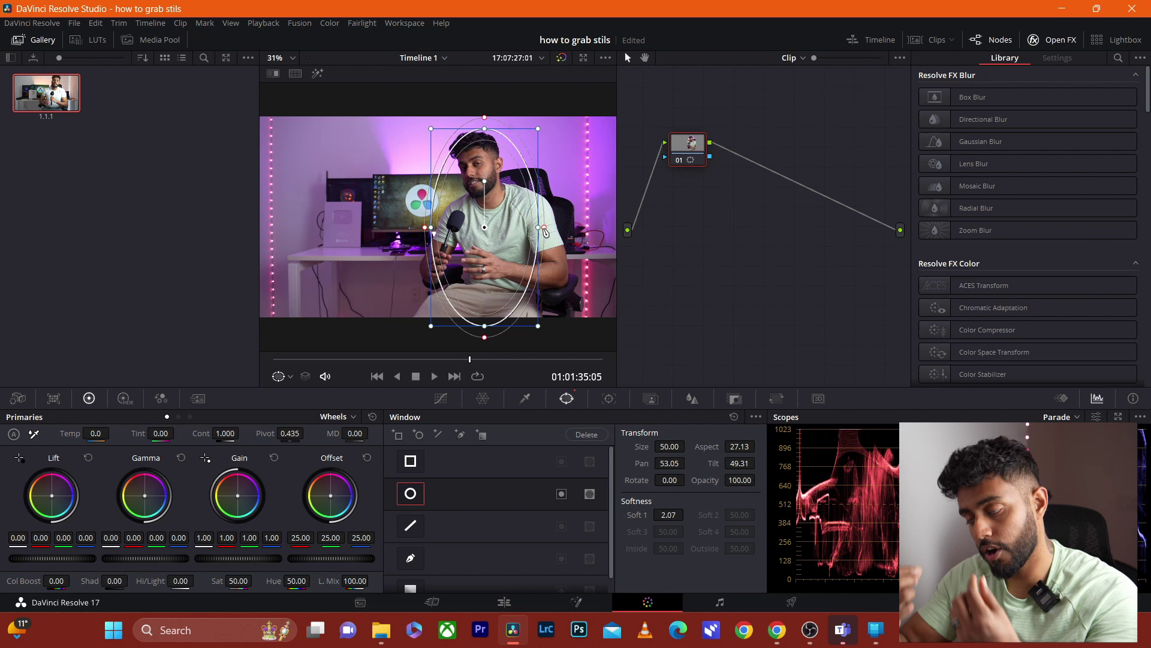
Step: Feather the ellipse to softness 10.04 and shrink it to fit the presenter (pan 52.82, tilt 50.33)
left_click_drag(544, 230, 569, 230)
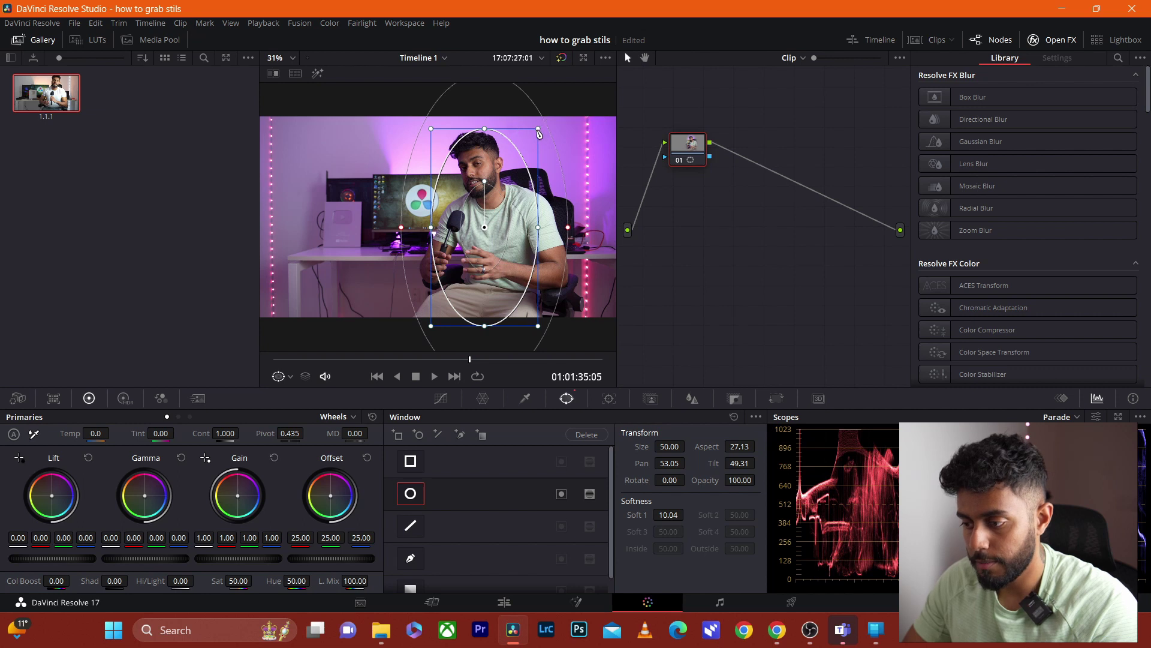
left_click_drag(539, 134, 527, 150)
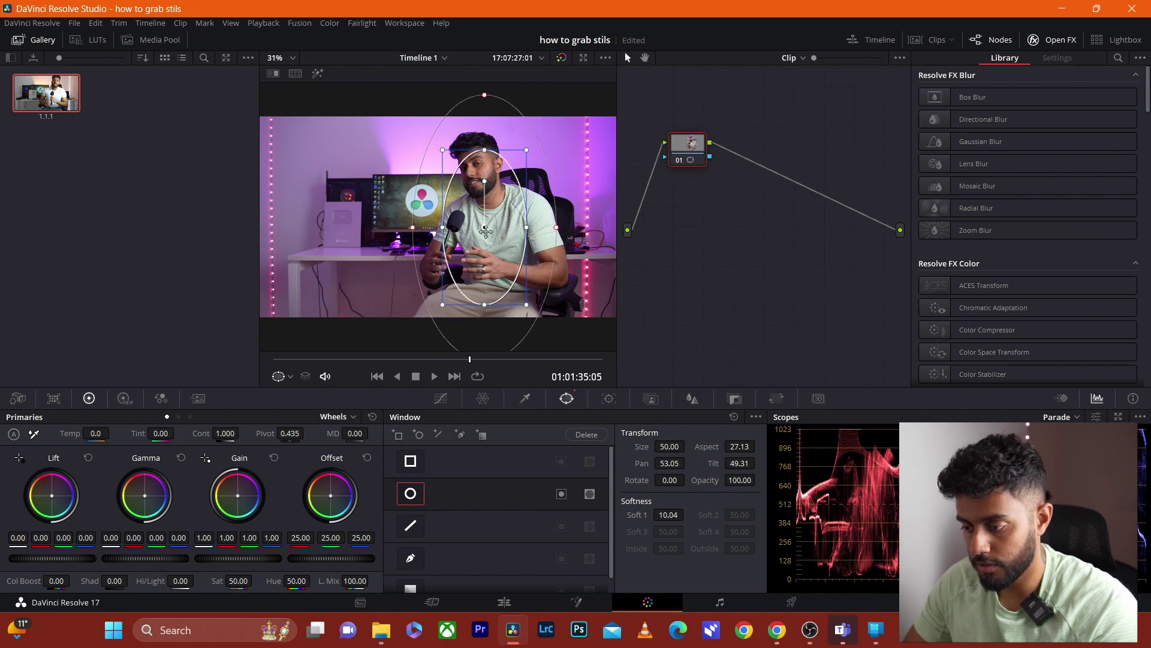
left_click_drag(485, 225, 481, 211)
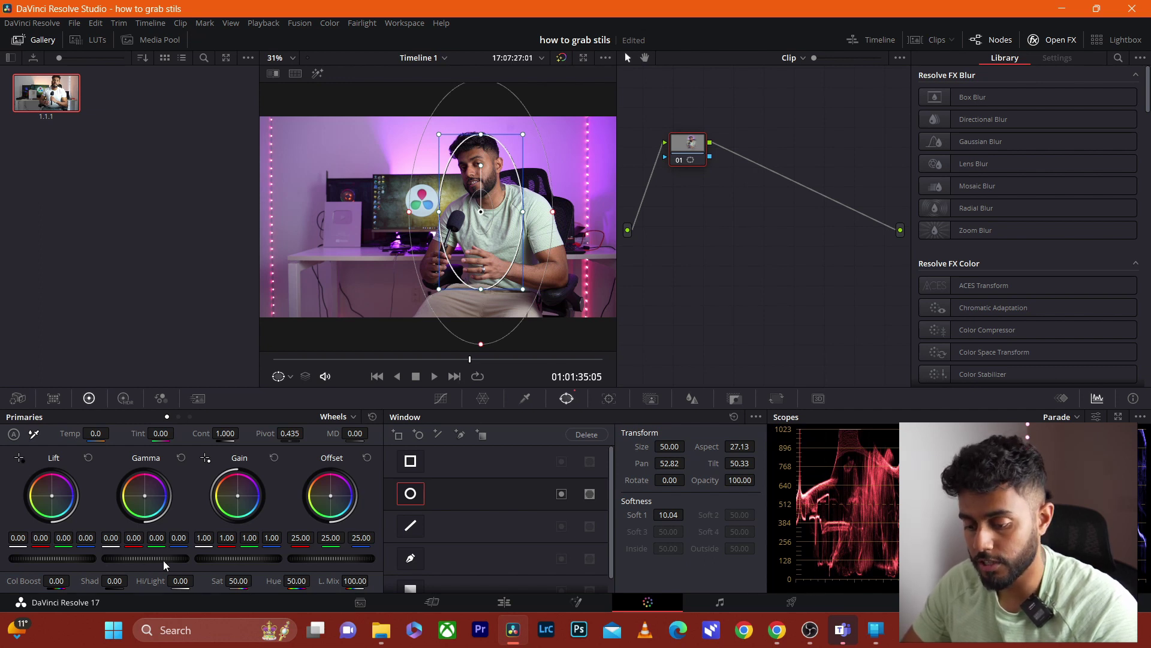
left_click_drag(146, 557, 108, 558)
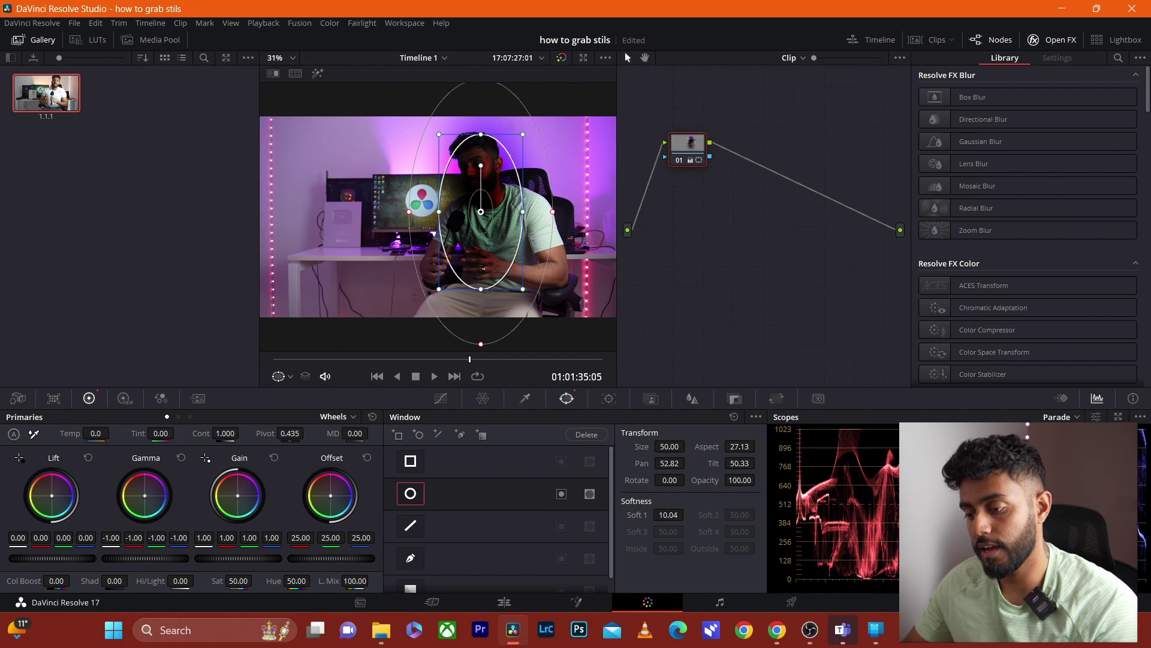
left_click(180, 458)
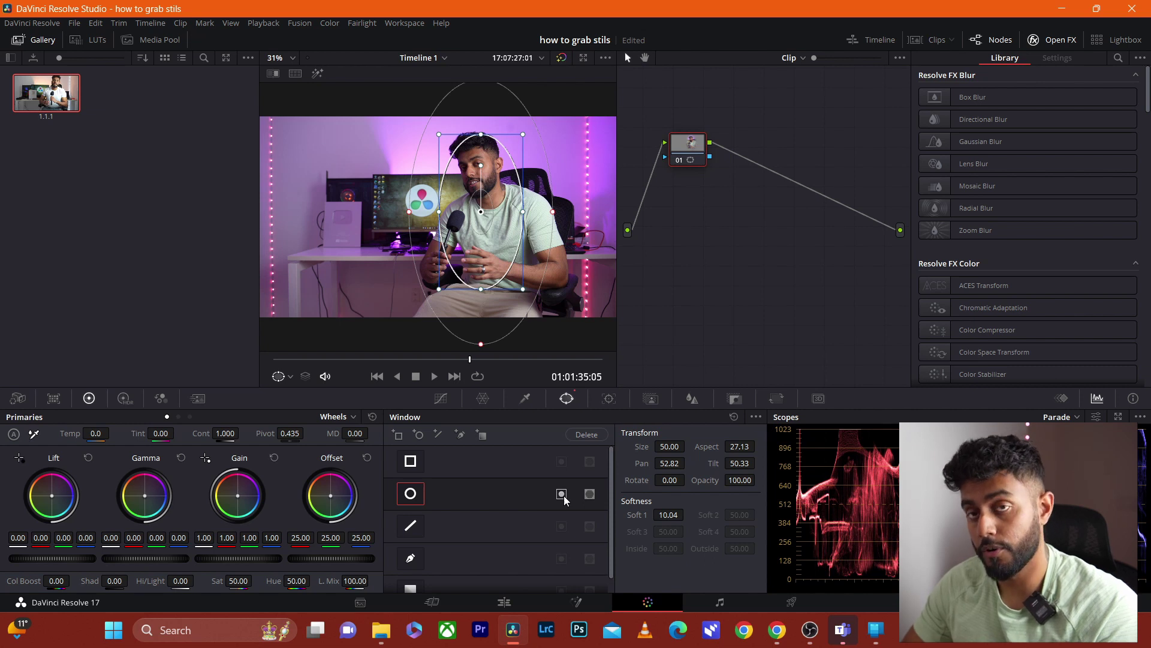
Step: Invert the oval and darken its surroundings: lift -0.05, gamma -0.16, gain 0.90, softness 8.87
left_click(562, 494)
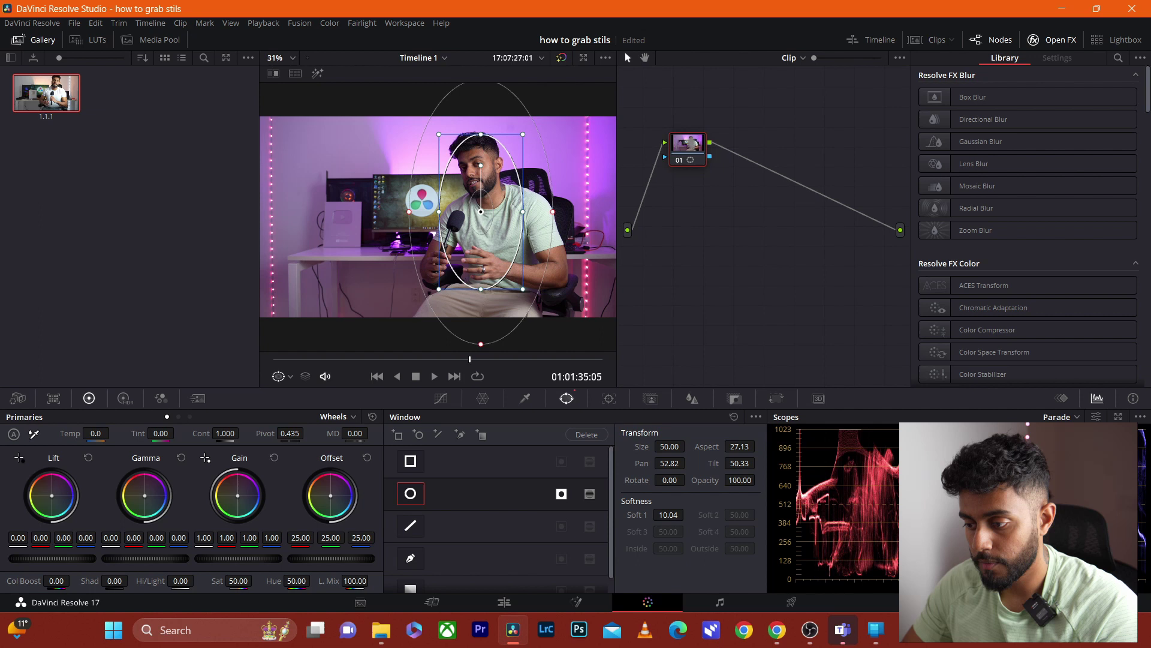
left_click_drag(145, 558, 124, 558)
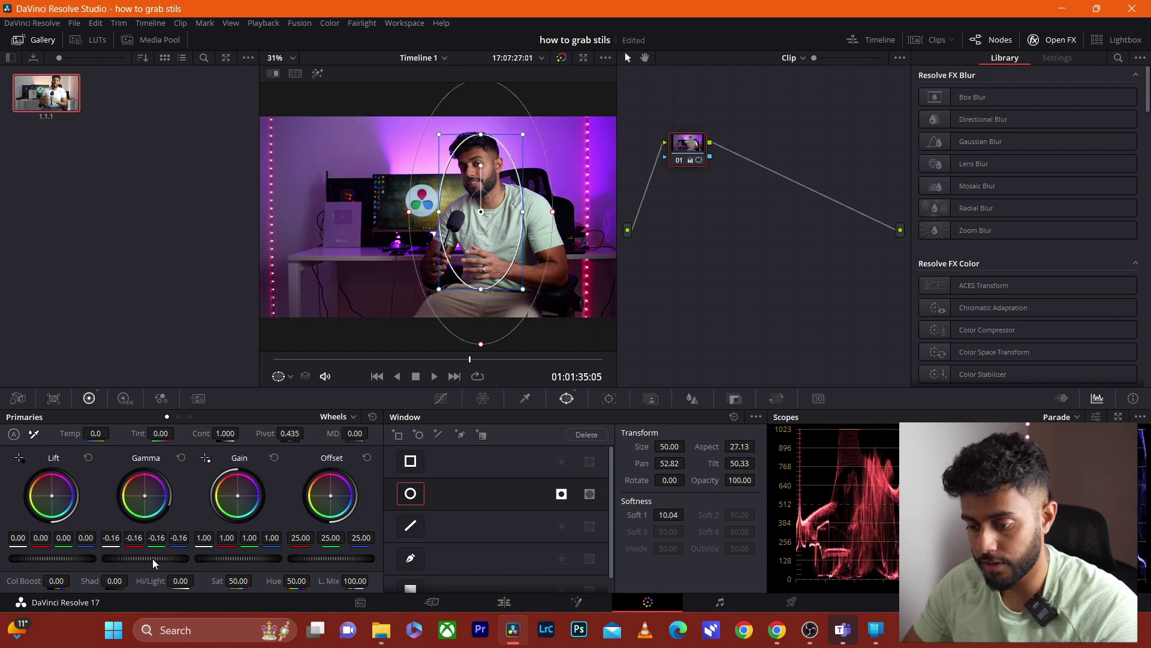
left_click_drag(225, 564, 217, 563)
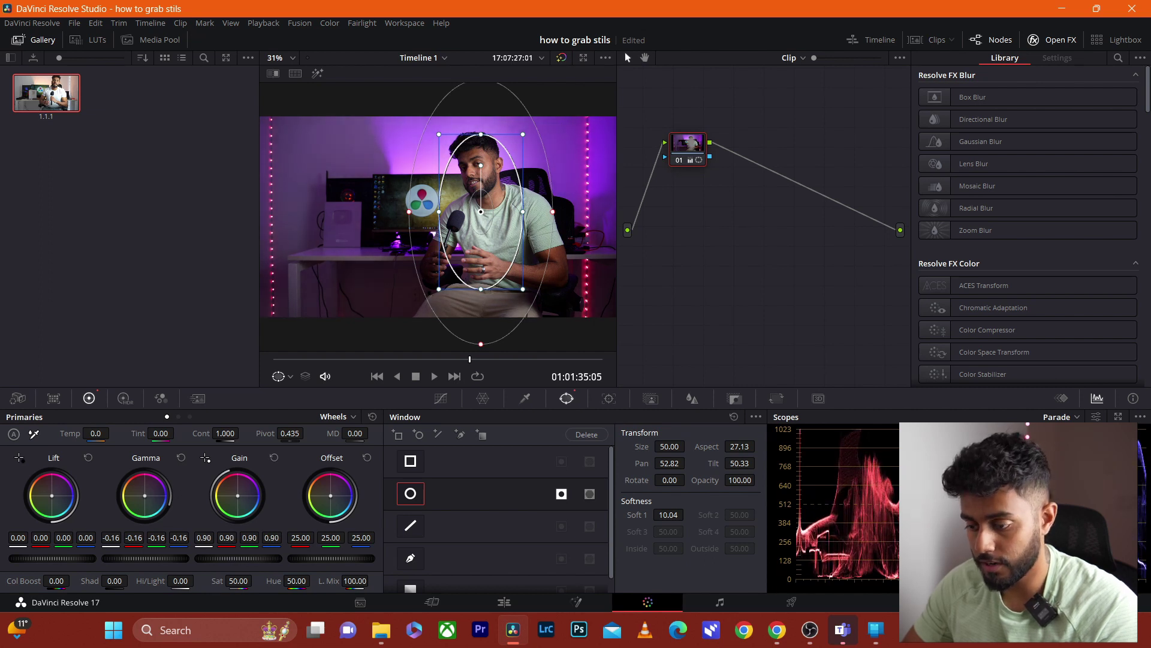
left_click_drag(70, 562, 65, 562)
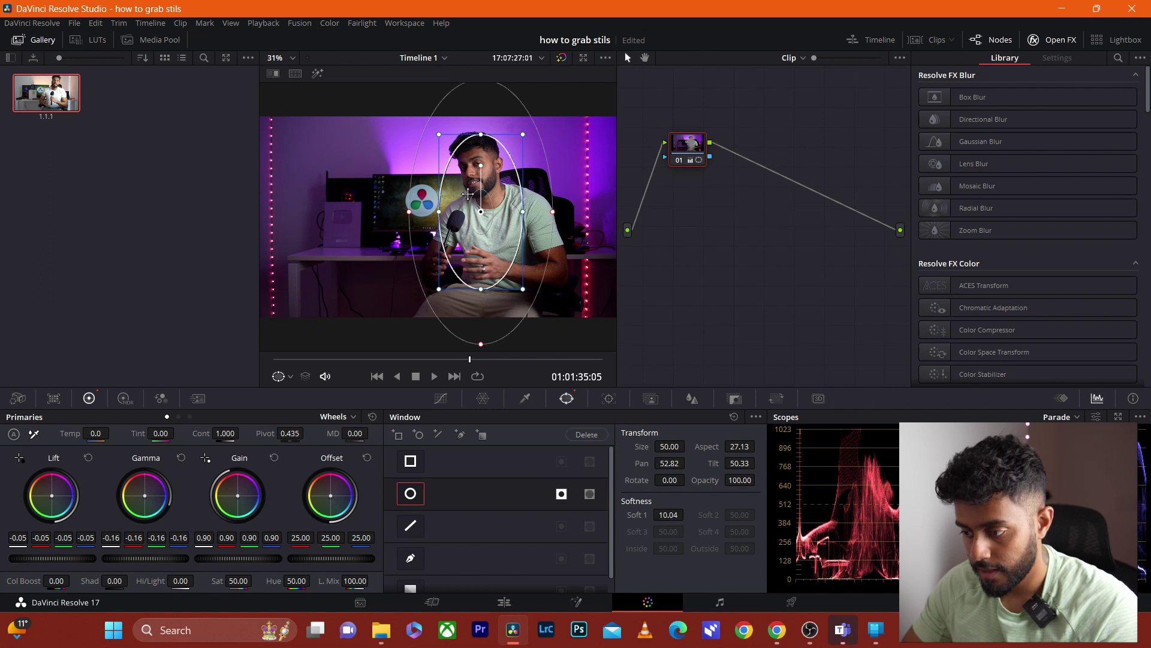
left_click_drag(481, 212, 482, 209)
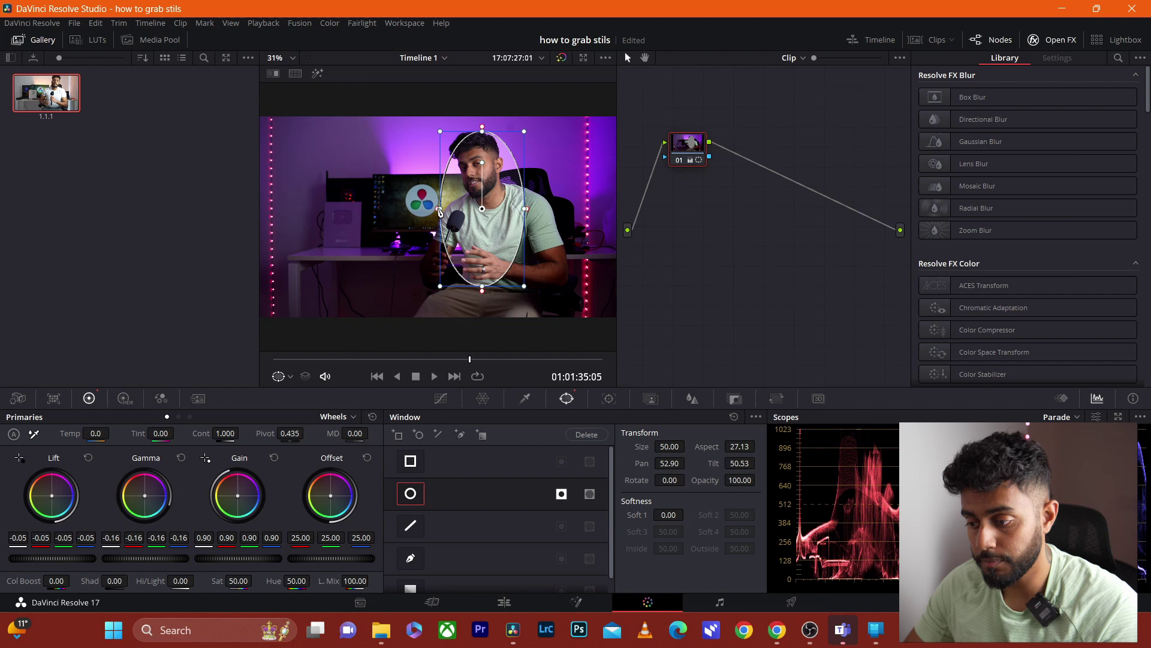
left_click_drag(440, 211, 415, 213)
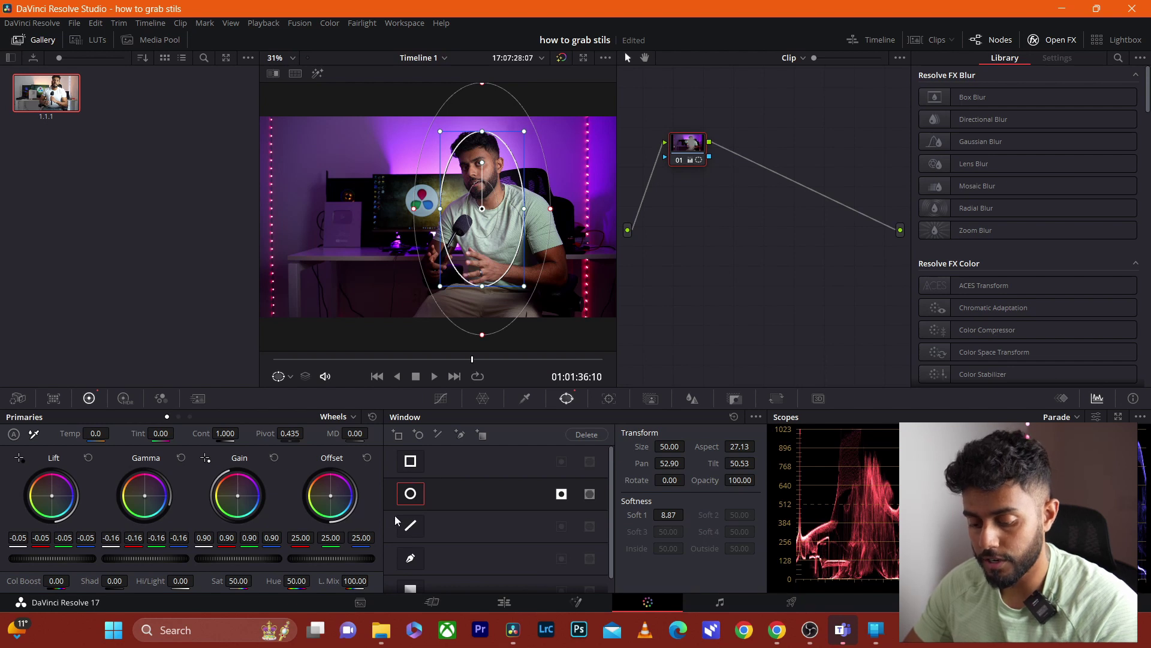
Step: Undo the oval window, its darkening grade and a stray rectangle window, leaving node 01 ungraded
key("ctrl+z")
key("ctrl+z")
key("ctrl+z")
key("ctrl+z")
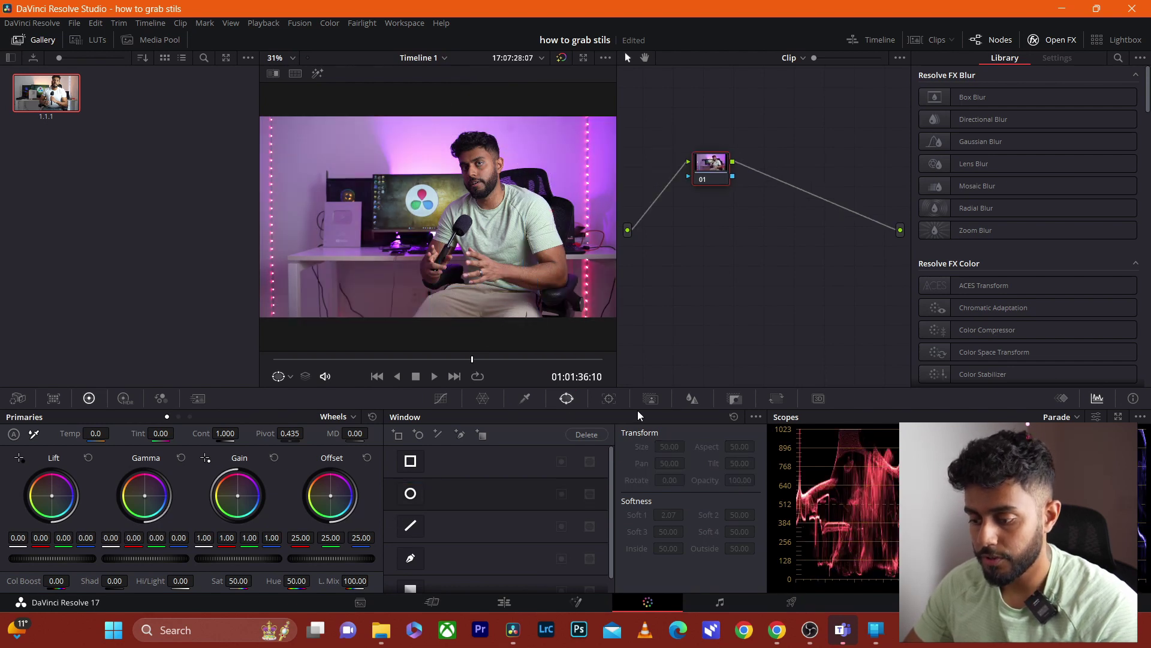
left_click(410, 461)
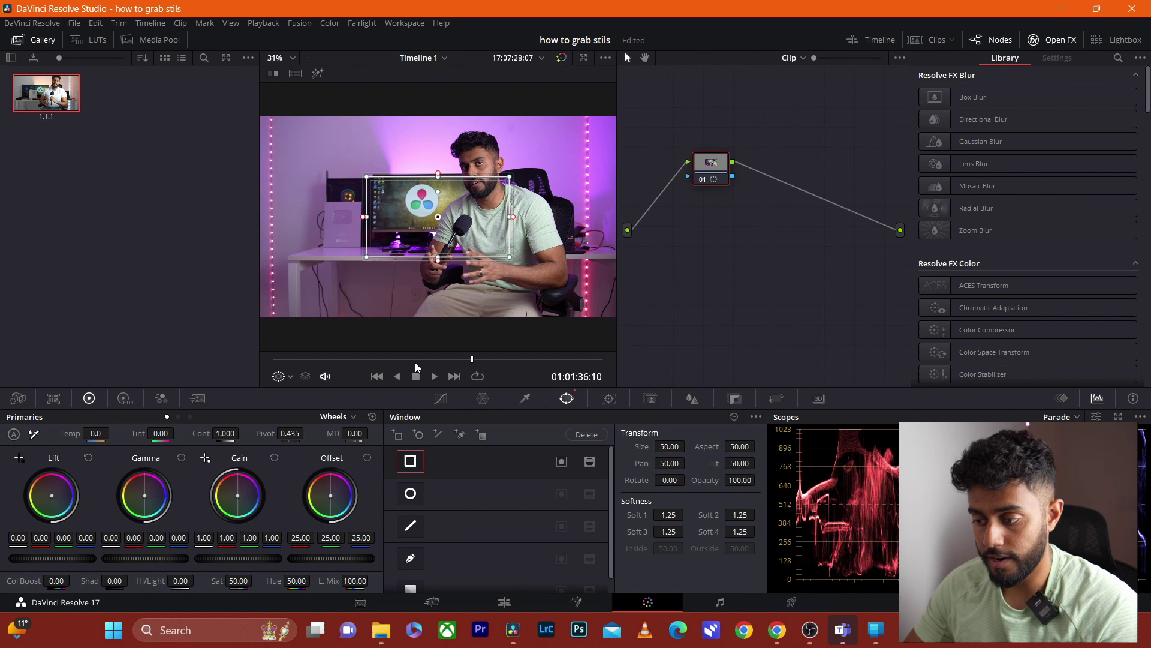
key("ctrl+z")
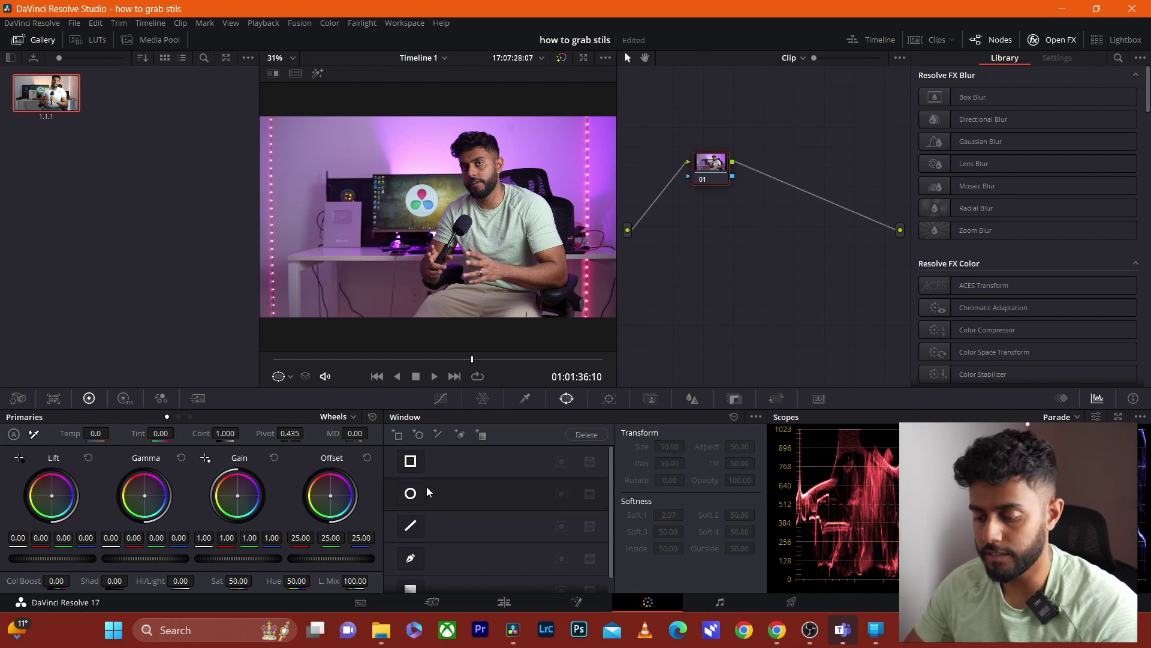
Step: Start a Pen window outlining the presenter's head from the top down the side to the jaw
left_click(410, 559)
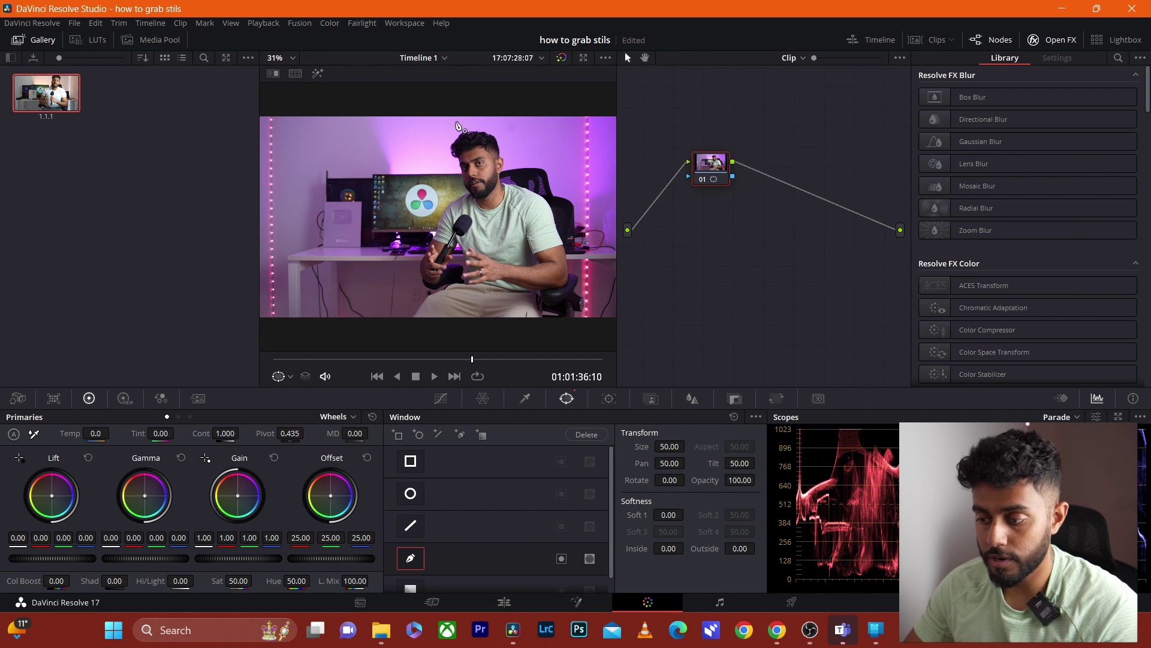
left_click(460, 134)
left_click(451, 144)
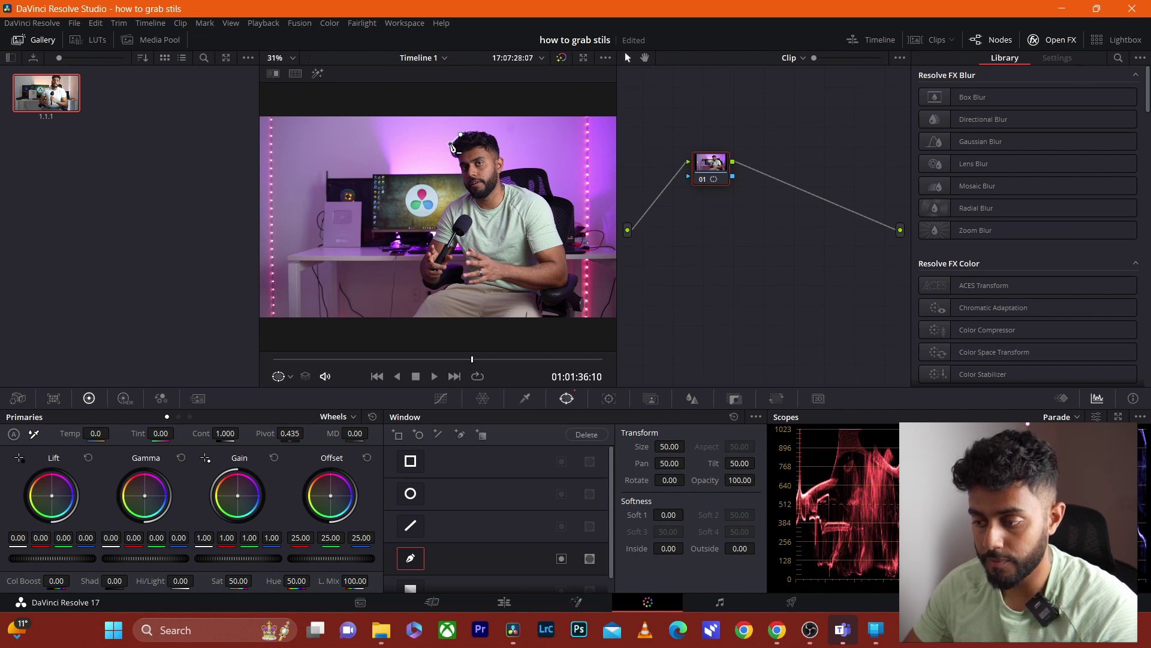
left_click(454, 158)
left_click(460, 165)
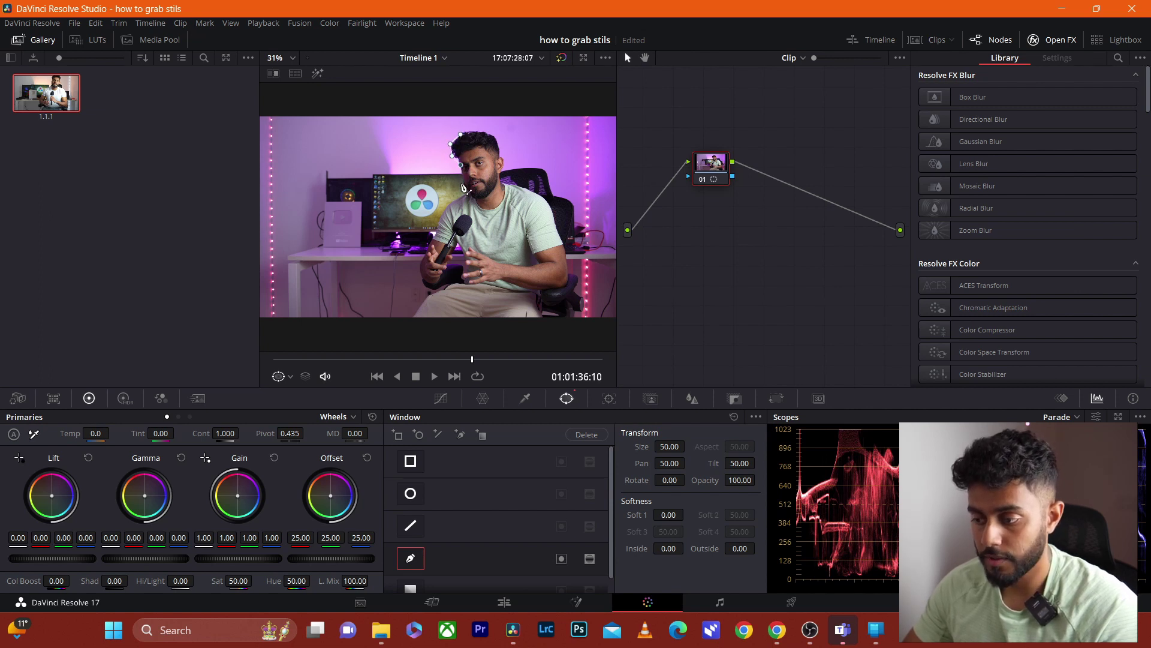
left_click(462, 183)
left_click(473, 197)
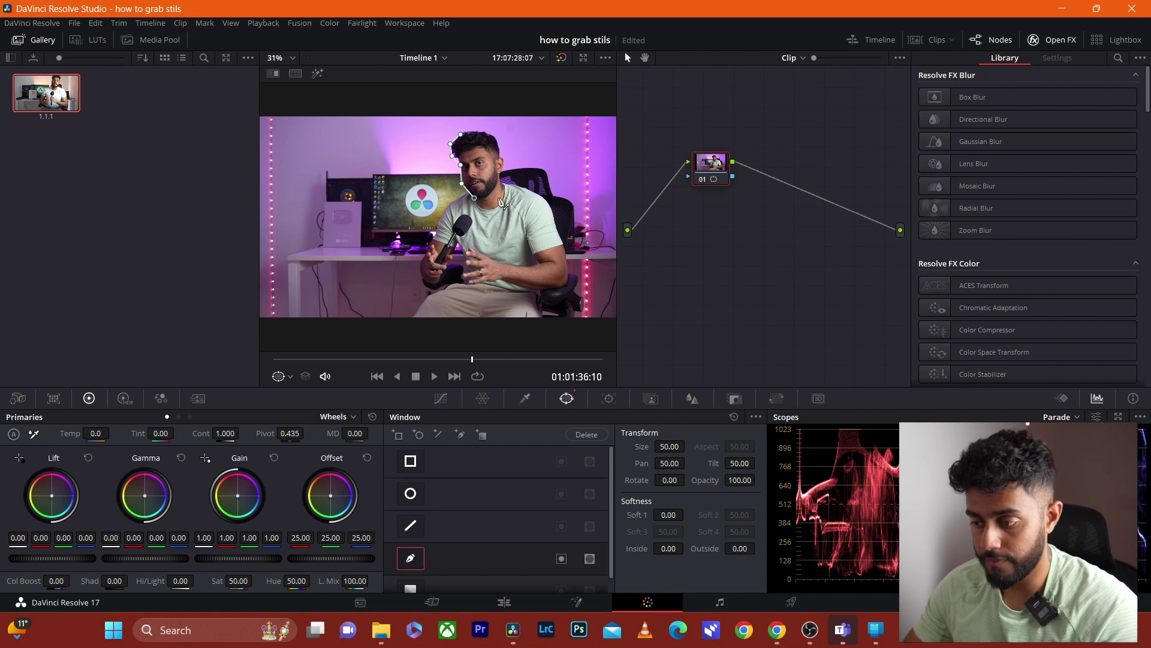
Step: Finish the head outline around the chin and crown, close it, and invert the window
left_click(493, 192)
left_click(501, 174)
left_click(500, 146)
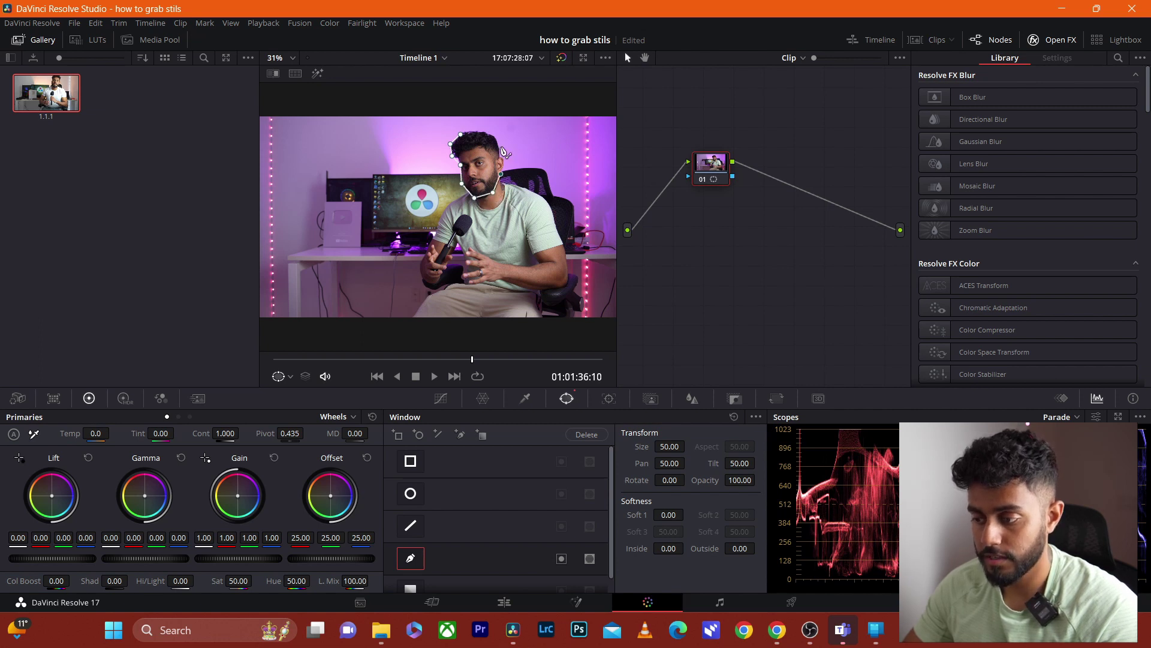
left_click(486, 132)
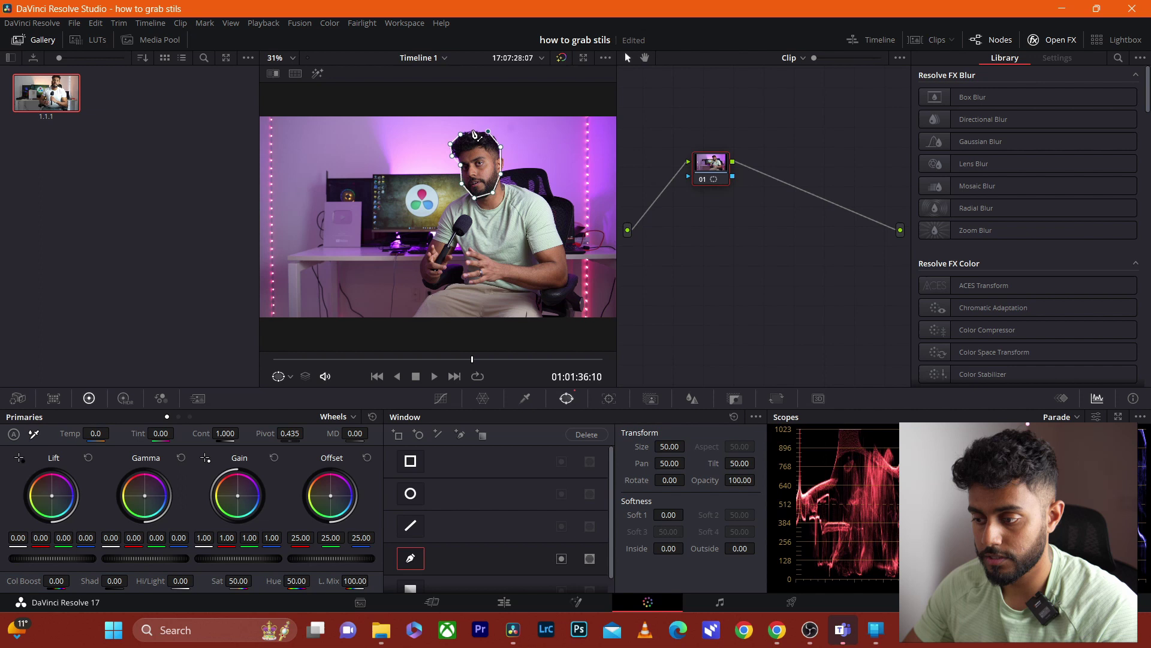
left_click(472, 130)
left_click(461, 135)
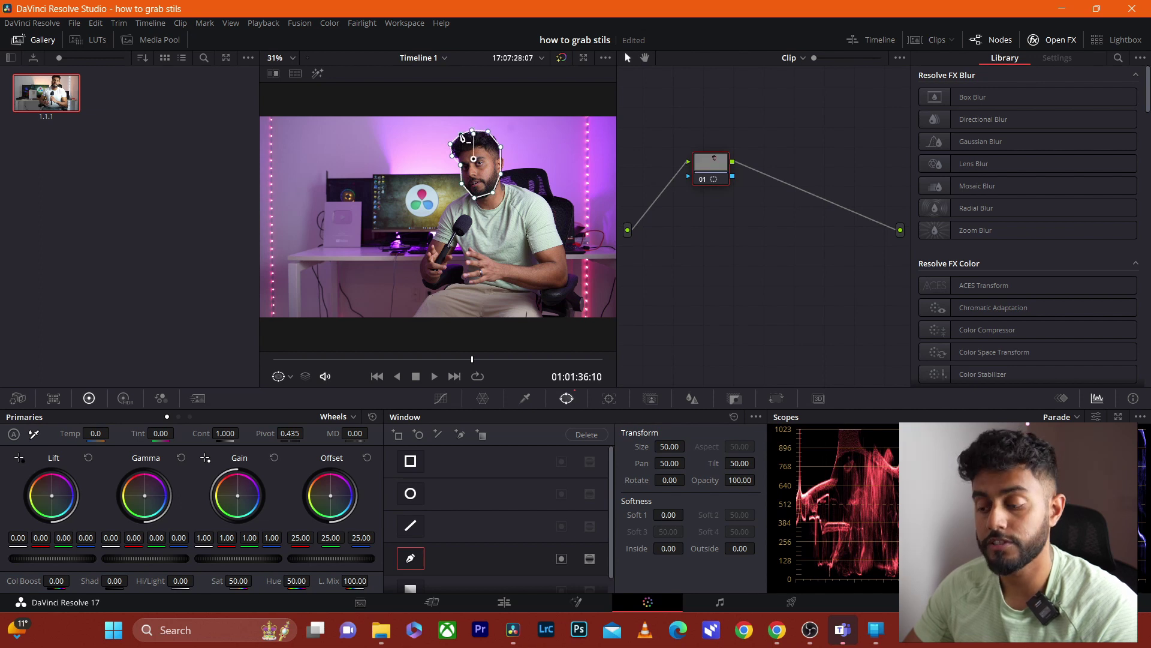
left_click(561, 558)
Step: Adjust Gain outside the head outline and feather its edge to softness 8.24
mouse_move(219, 562)
left_mouse_down()
mouse_move(156, 563)
mouse_move(238, 562)
left_mouse_up()
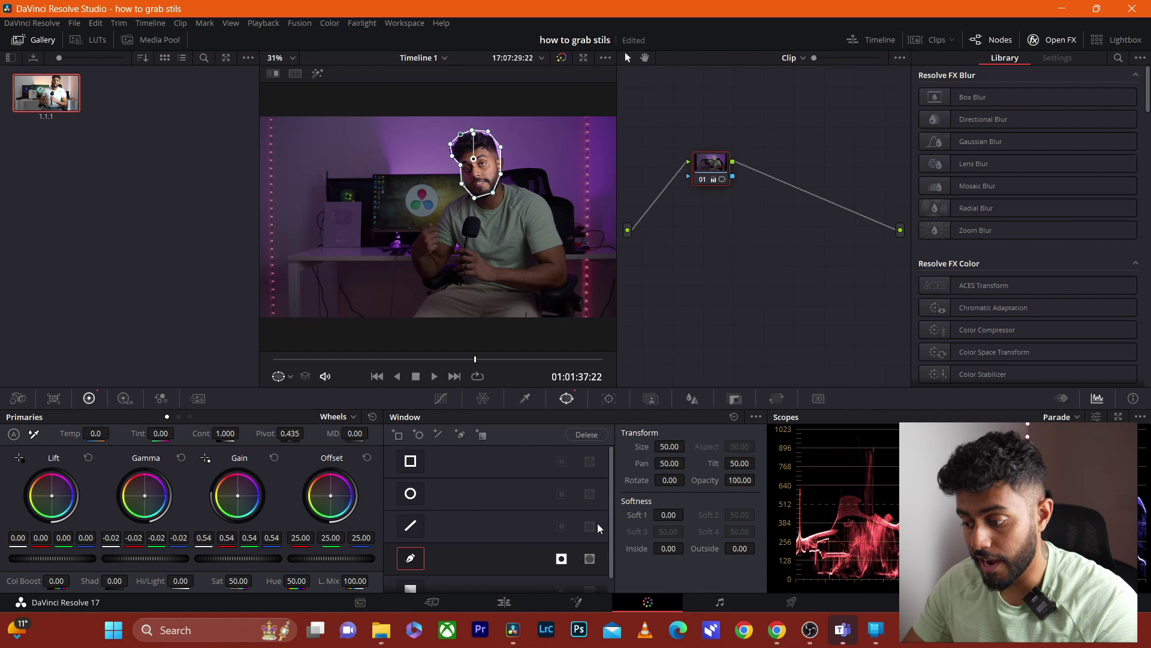
left_click_drag(669, 514, 687, 514)
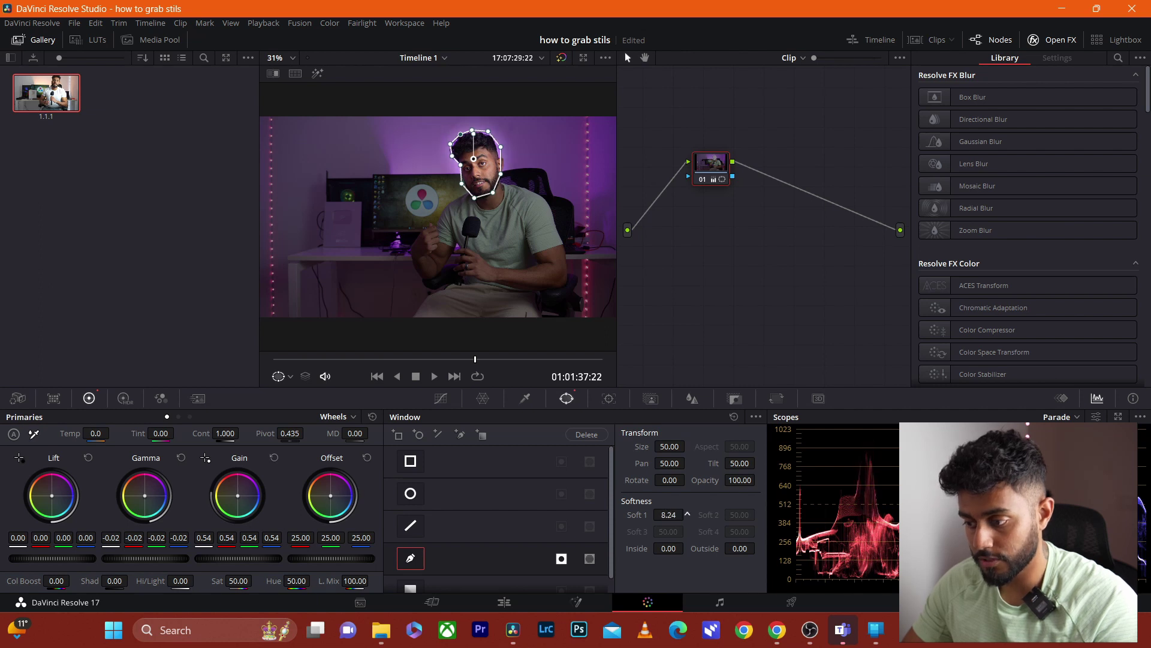